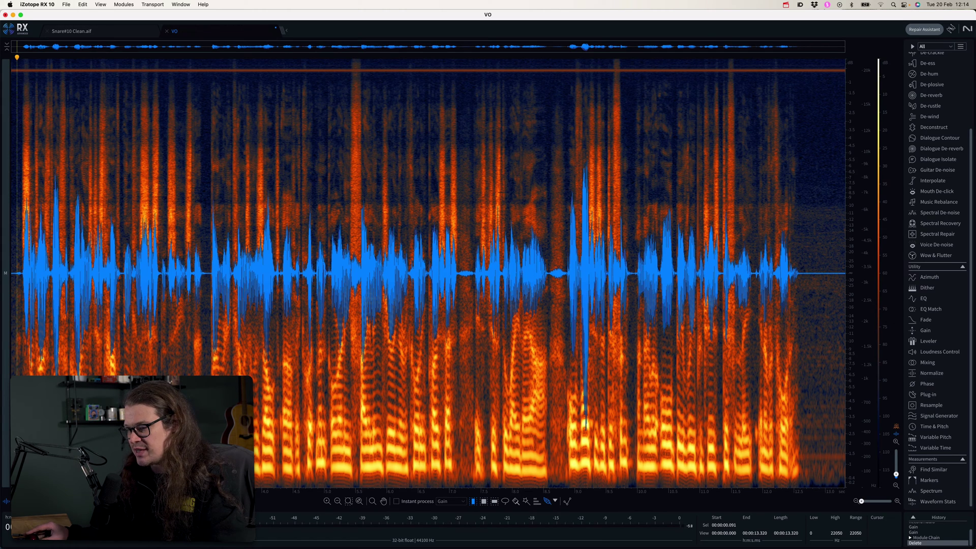
Step: Switch the VO recording to waveform-only view and zoom in twice on the speech
{"action": "left_click", "coordinate": [7, 502]}
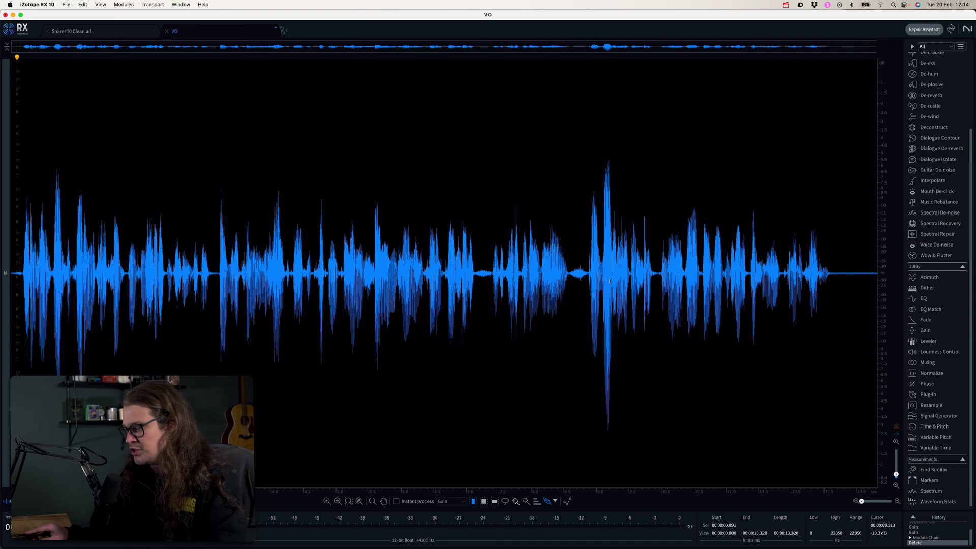
{"action": "left_click", "coordinate": [607, 280]}
{"action": "left_click", "coordinate": [607, 281]}
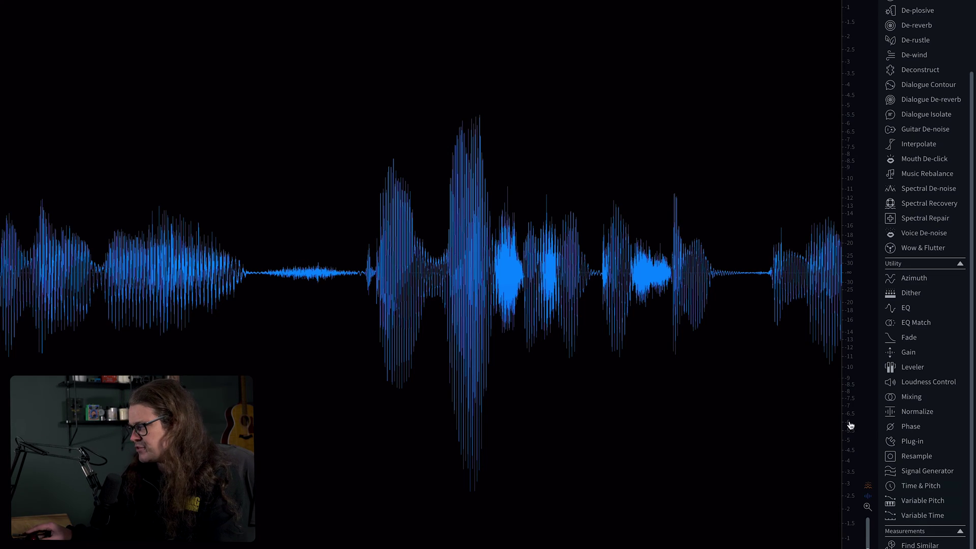
Step: Open the Phase module, move it off the peaks, disable adaptive rotation, and reset Left rotation to 0°
{"action": "left_click", "coordinate": [912, 428]}
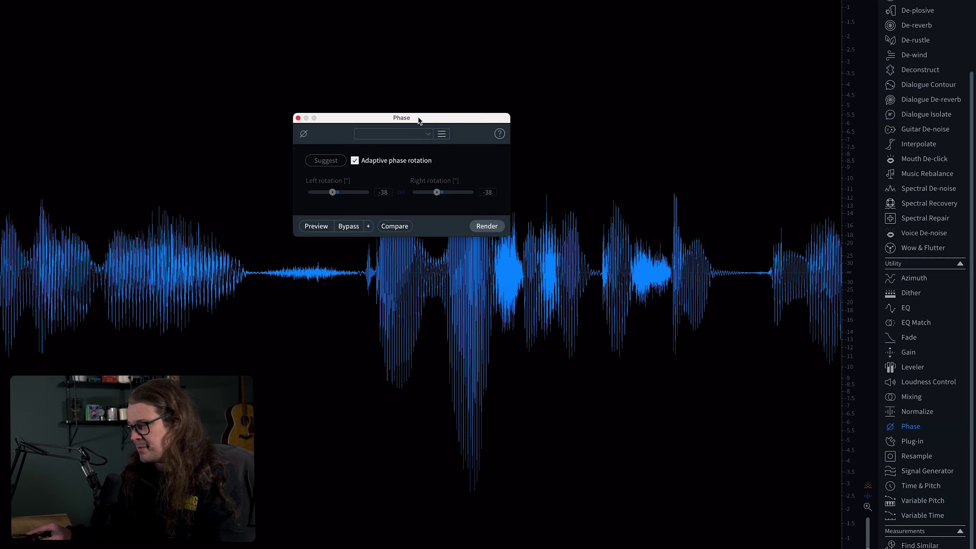
{"action": "left_click_drag", "start_coordinate": [419, 119], "coordinate": [171, 94]}
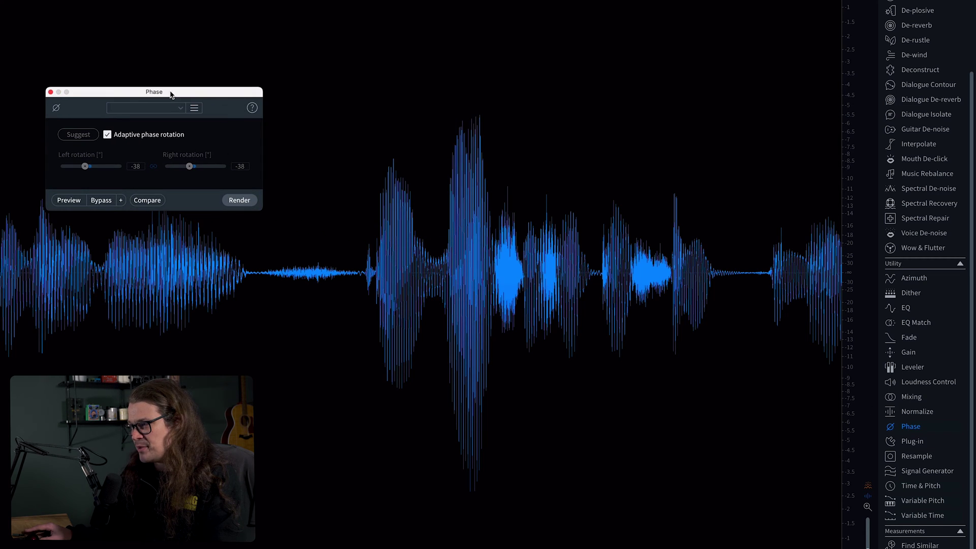
{"action": "left_click", "coordinate": [107, 135]}
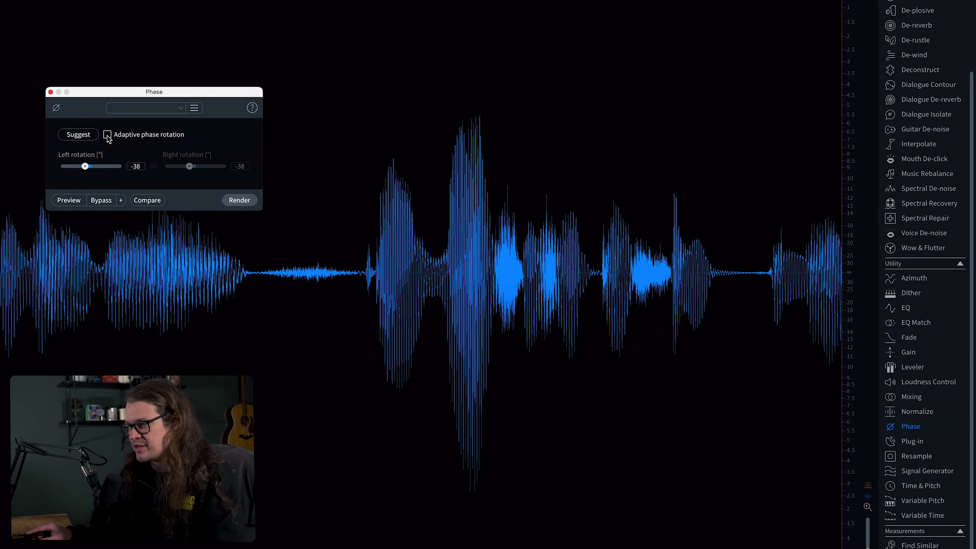
{"action": "double_click", "coordinate": [86, 167]}
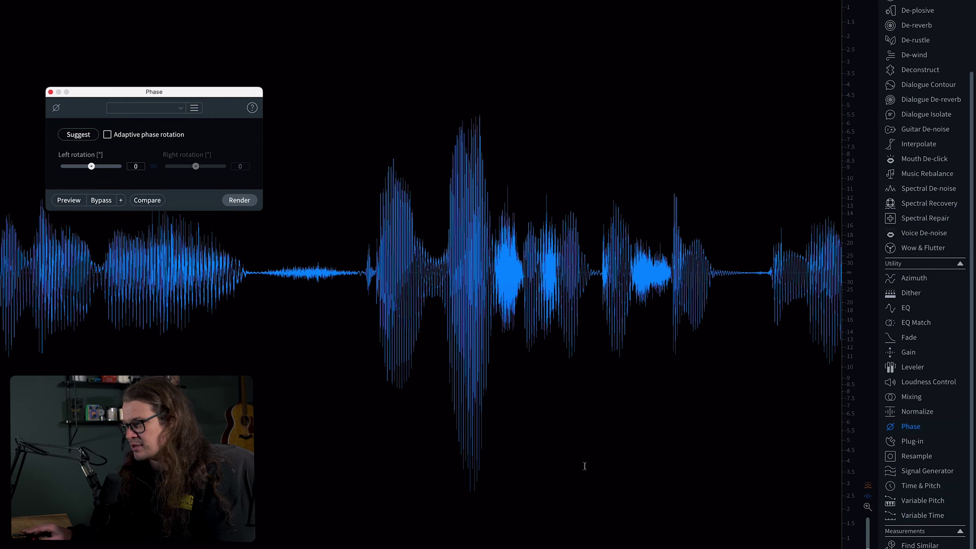
Step: Render the suggested -38° phase rotation on the VO, then undo and redo to compare
{"action": "left_click", "coordinate": [79, 135]}
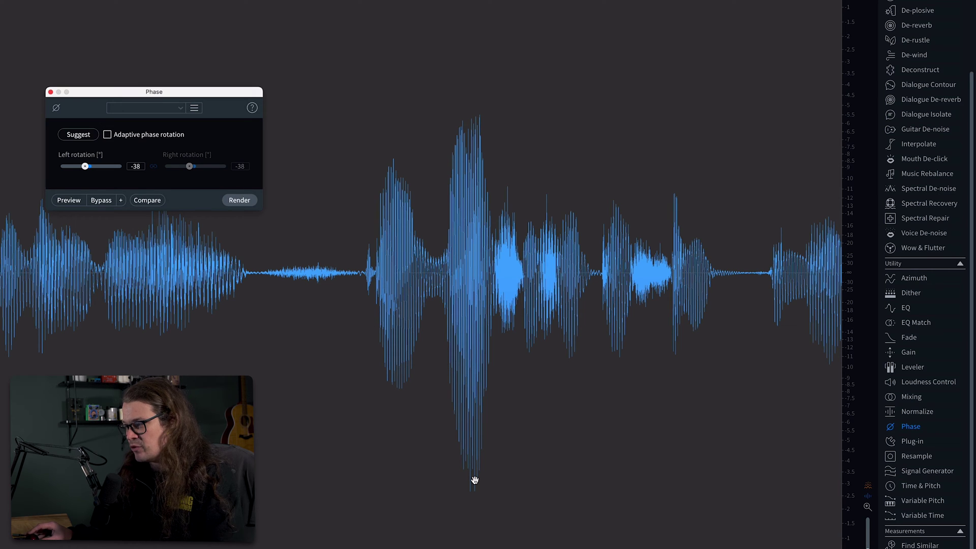
{"action": "left_click", "coordinate": [237, 202]}
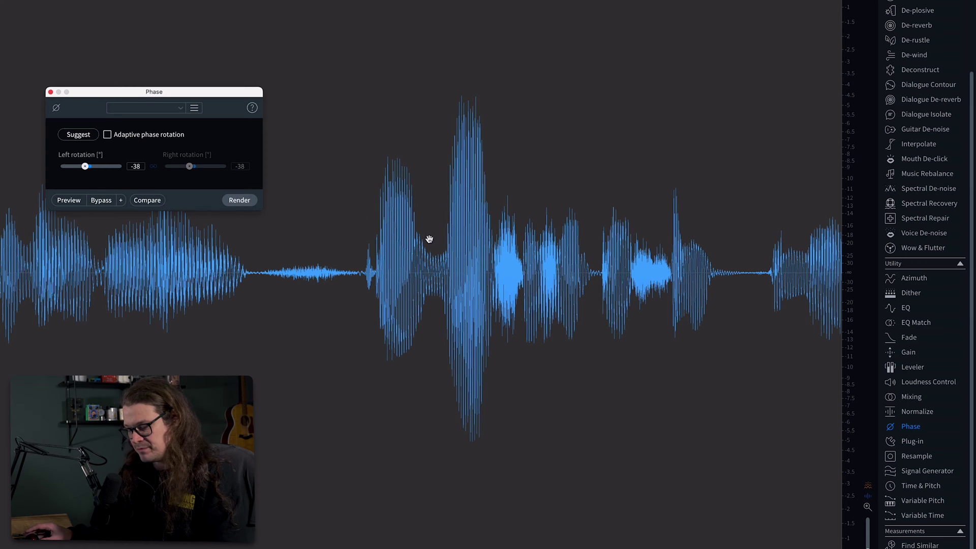
{"action": "key", "text": "ctrl+z"}
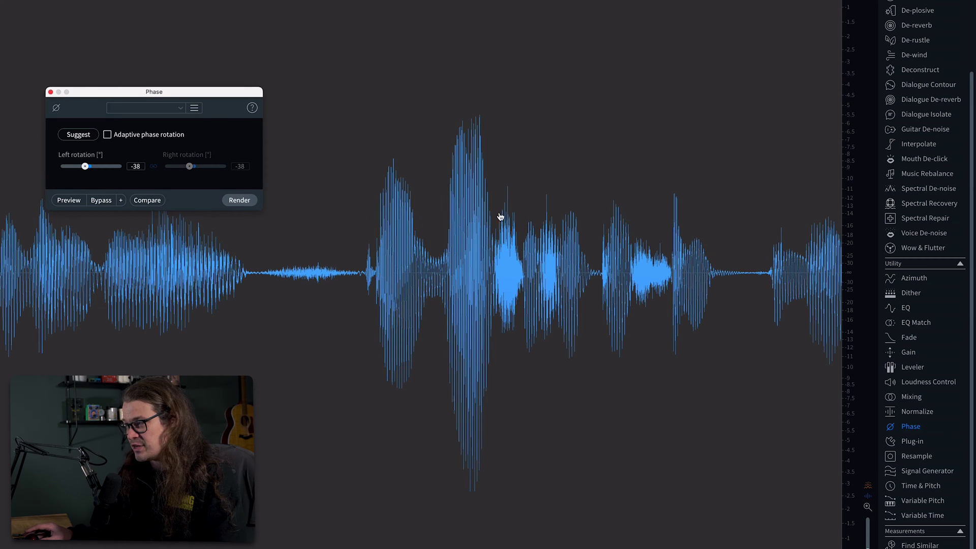
{"action": "key", "text": "ctrl+shift+z"}
{"action": "key", "text": "ctrl+z"}
{"action": "key", "text": "ctrl+shift+z"}
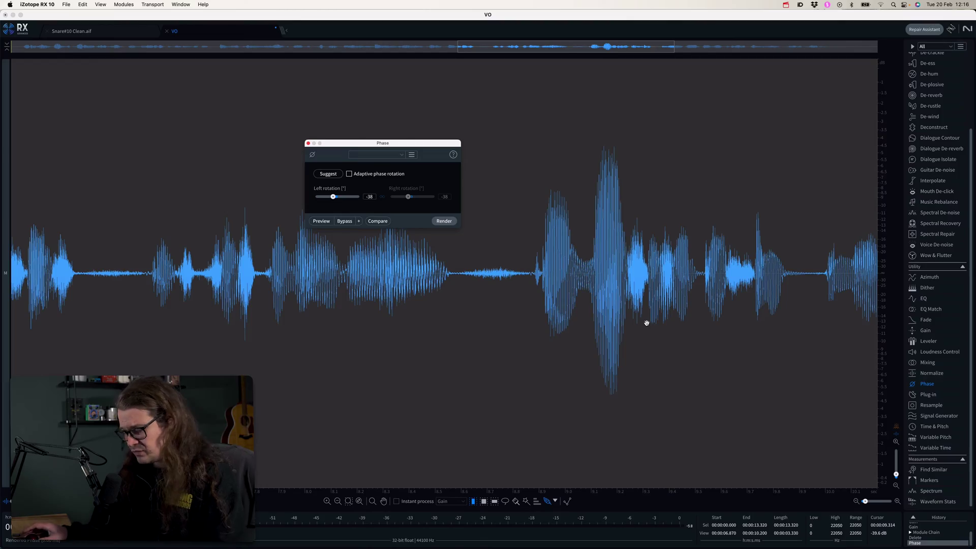
Step: Revert to the unrotated VO, close Phase, and play a selected passage up to about 9.96 s
{"action": "key", "text": "super+z"}
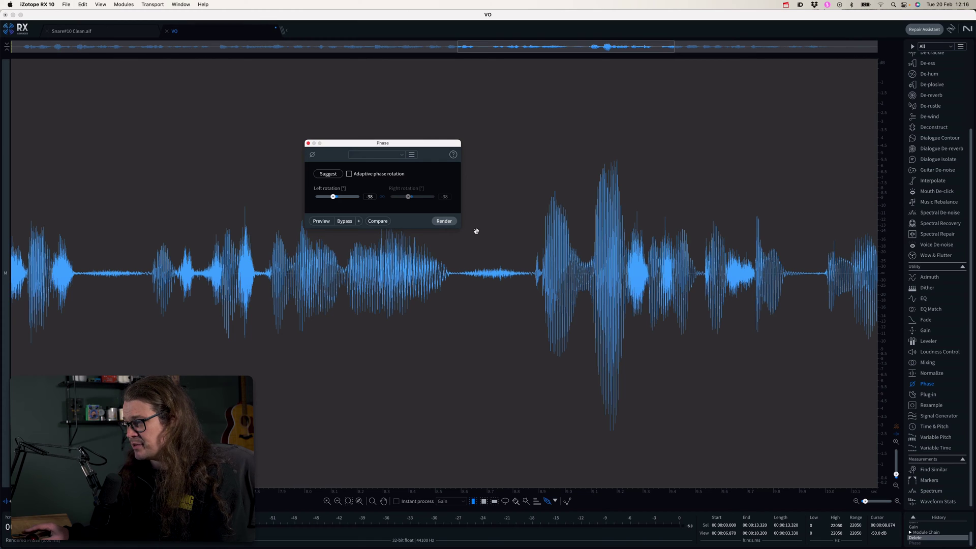
{"action": "left_click", "coordinate": [309, 144]}
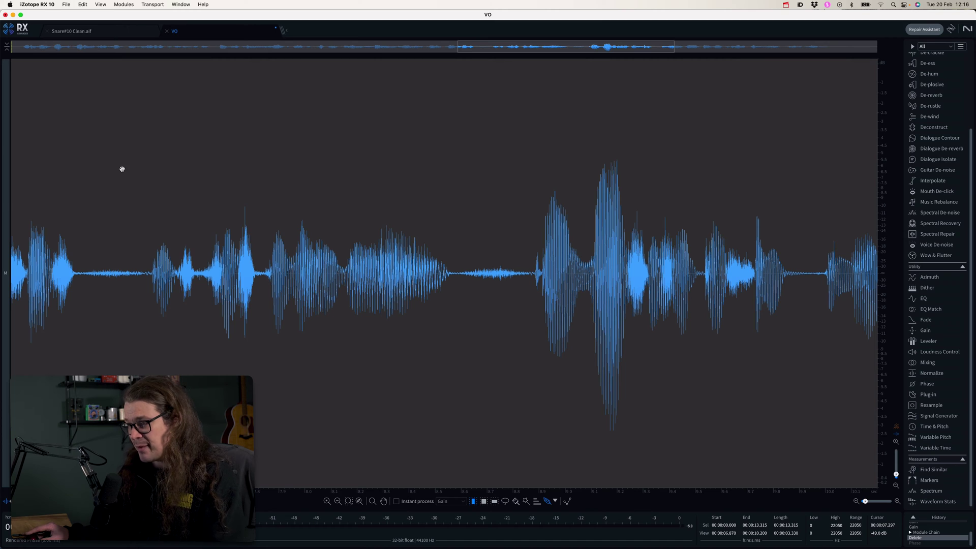
{"action": "left_click_drag", "start_coordinate": [120, 169], "coordinate": [234, 175]}
{"action": "left_click_drag", "start_coordinate": [309, 180], "coordinate": [816, 192]}
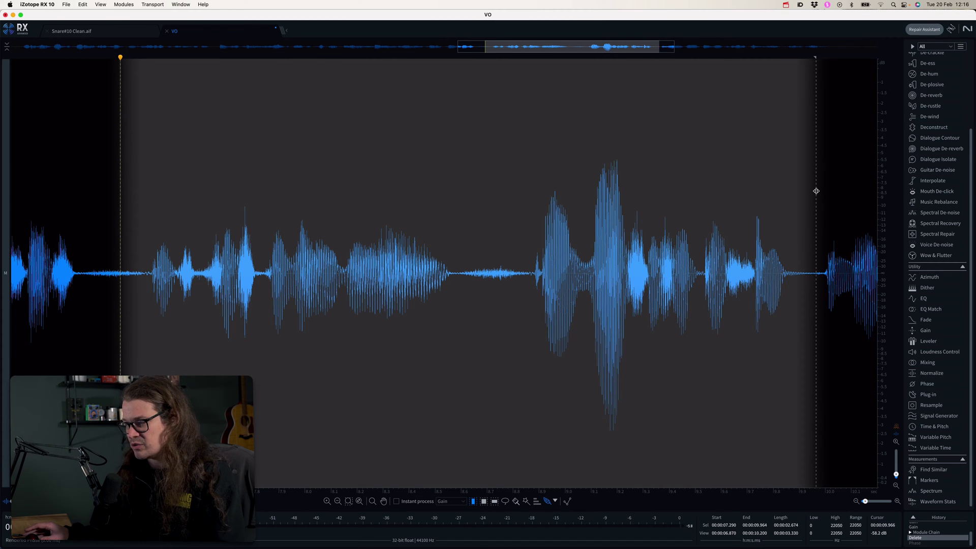
{"action": "key", "text": "space"}
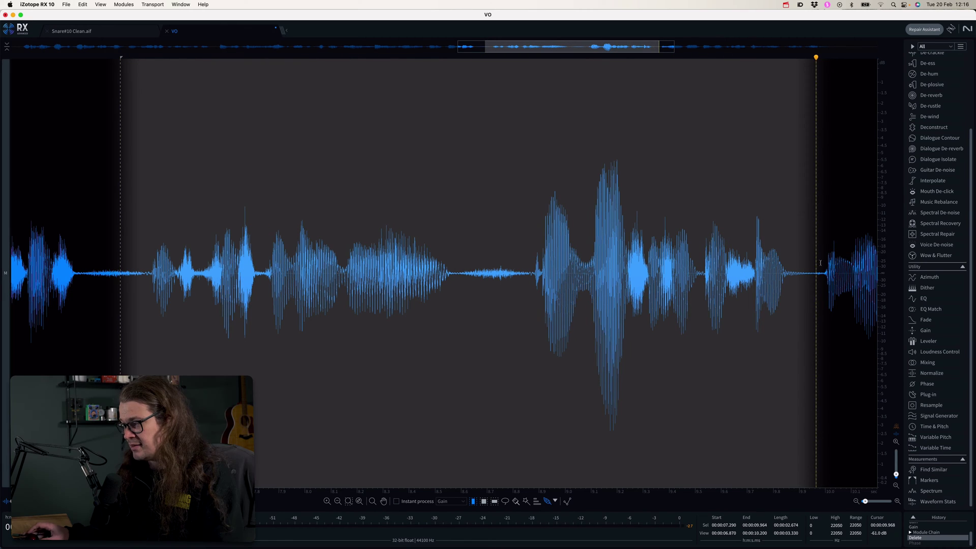
Step: Restore the phase-rotated version from History and play the 7.37–9.76 s passage
{"action": "left_click", "coordinate": [921, 544]}
{"action": "left_click_drag", "start_coordinate": [141, 198], "coordinate": [808, 198]}
{"action": "key", "text": "space"}
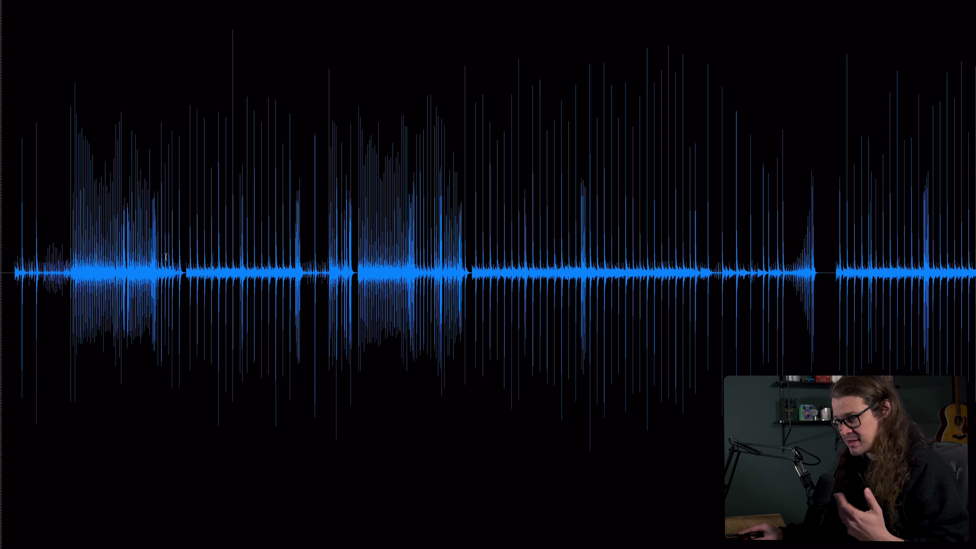
Step: Set the play position in the snare recording, then select the Snare#10 region in Logic Pro
{"action": "left_click", "coordinate": [228, 231]}
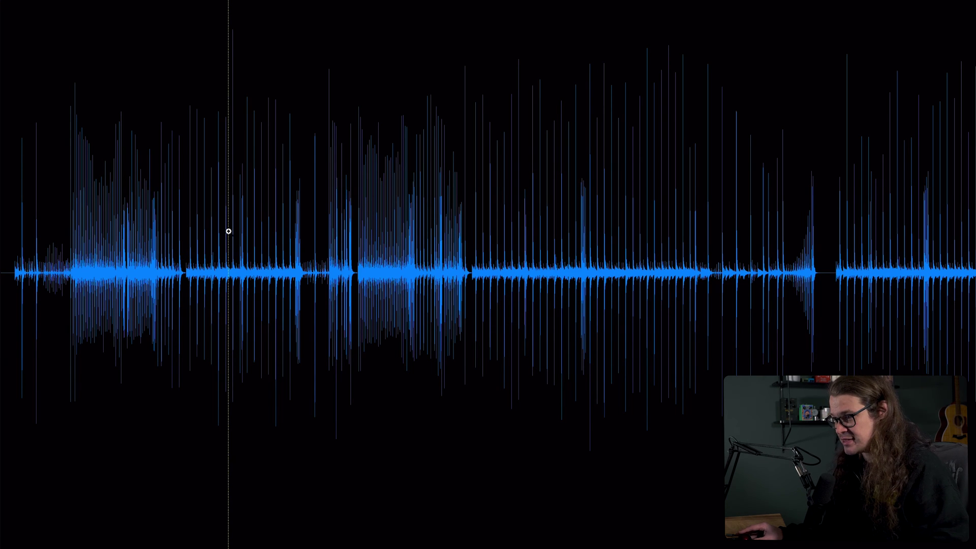
{"action": "scroll", "coordinate": [229, 231], "scroll_direction": "up", "scroll_amount": 2}
{"action": "scroll", "coordinate": [244, 232], "scroll_direction": "up", "scroll_amount": 2}
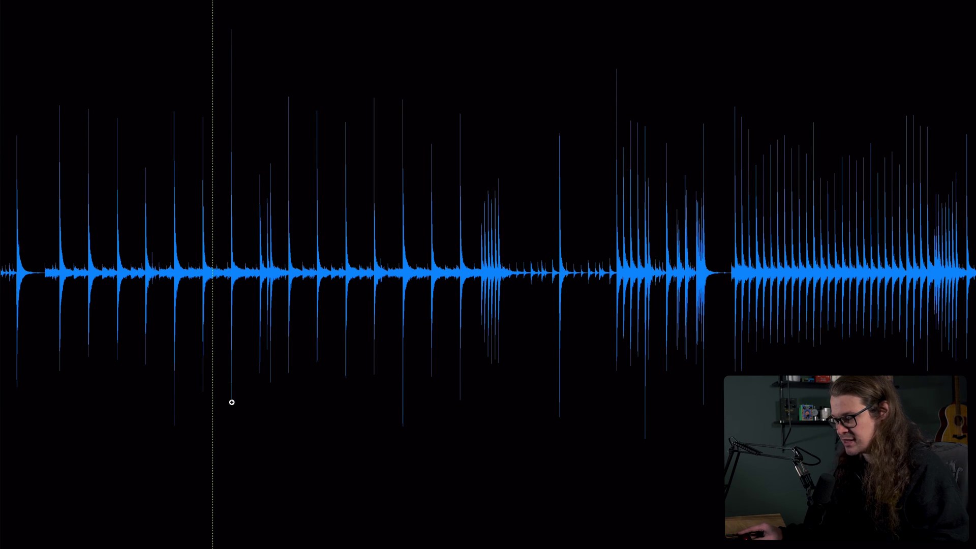
{"action": "scroll", "coordinate": [232, 402], "scroll_direction": "down", "scroll_amount": 2}
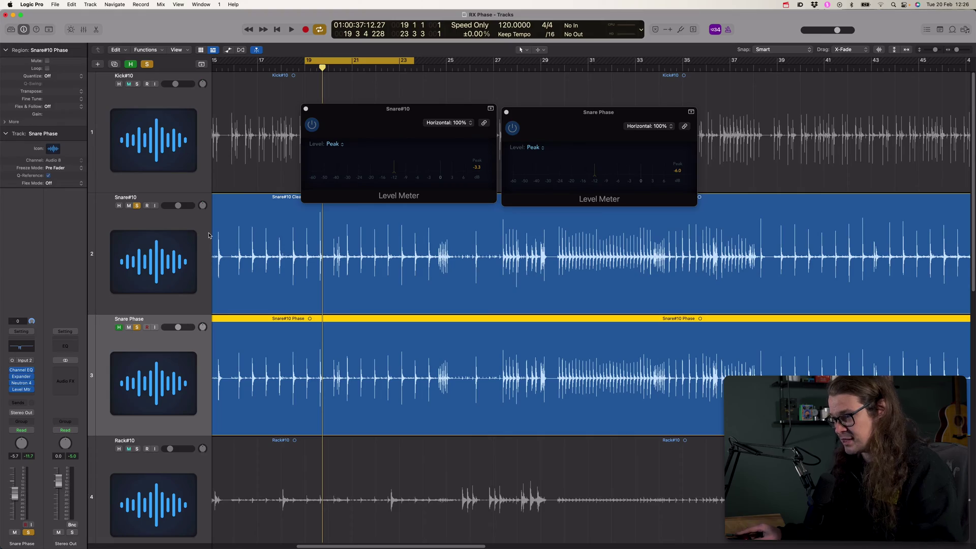
{"action": "left_click", "coordinate": [208, 235]}
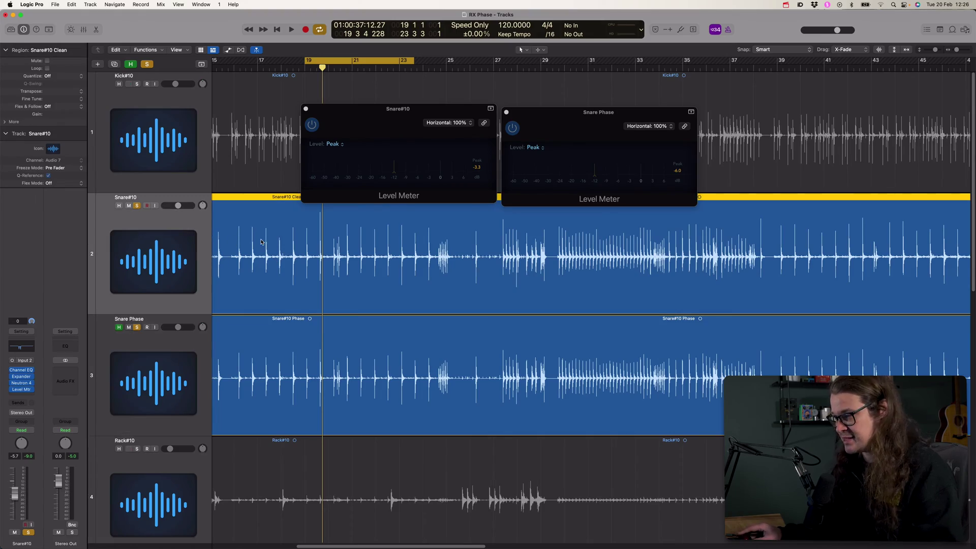
Step: Select the Snare#10 Phase, Clean, and Snare Phase regions and zoom the timeline in horizontally
{"action": "left_click", "coordinate": [295, 326]}
{"action": "key", "text": "super+Right"}
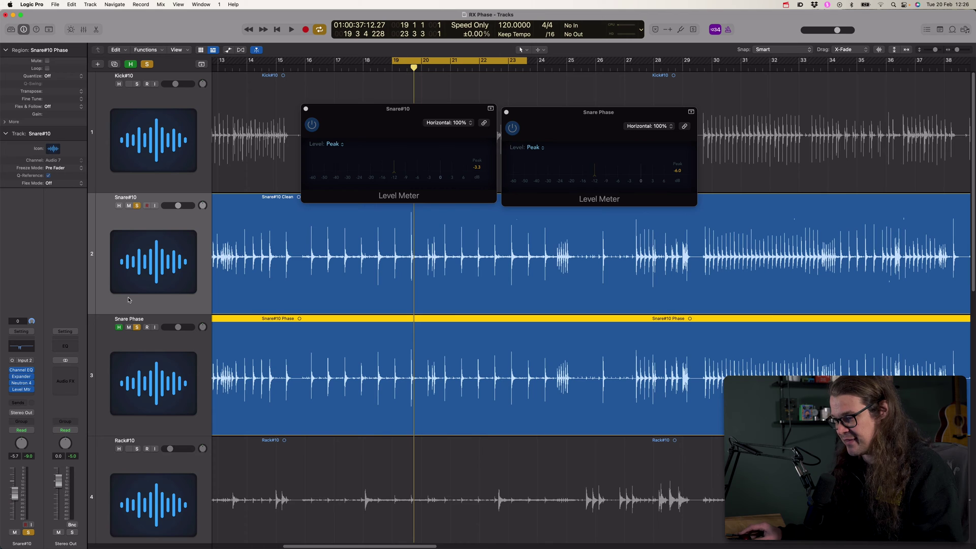
{"action": "left_click", "coordinate": [186, 225]}
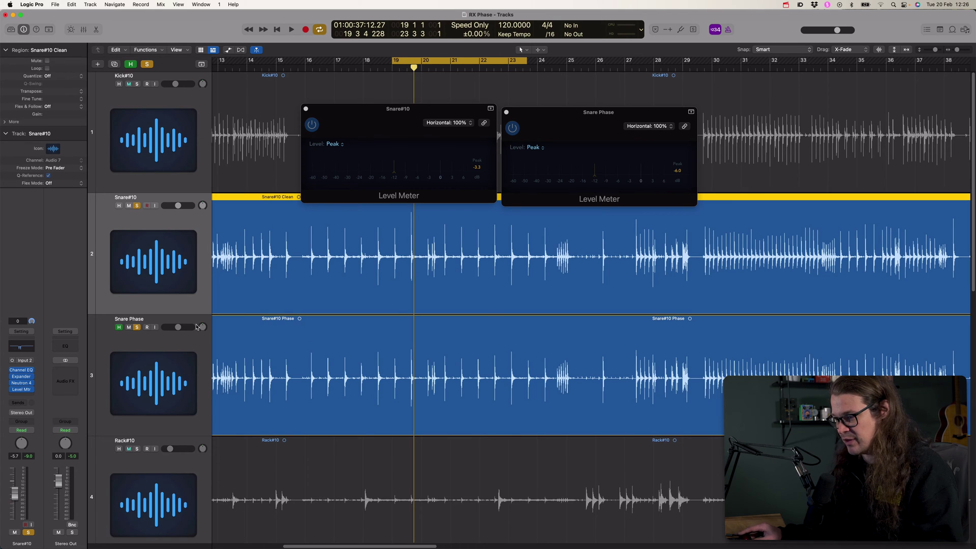
{"action": "left_click", "coordinate": [196, 343]}
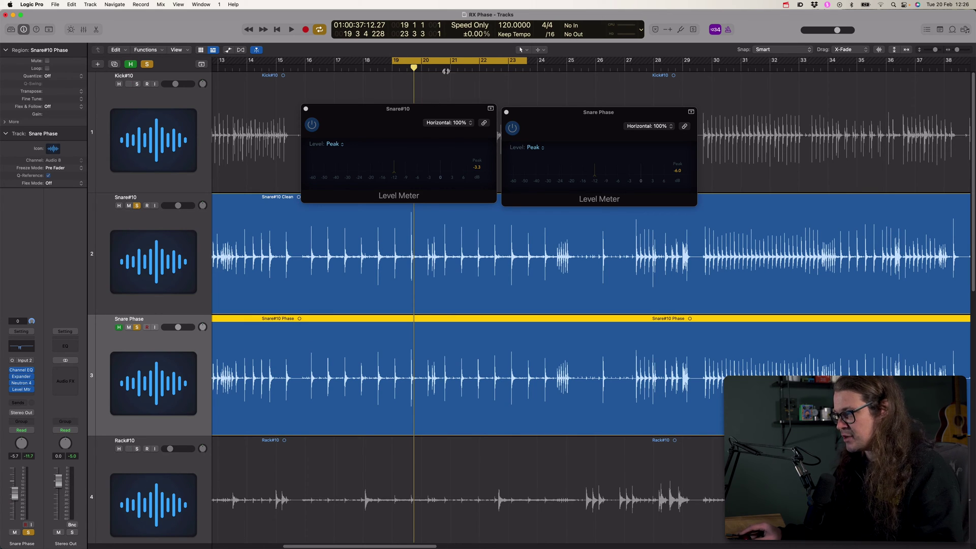
Step: Position the Snare#10 and Snare Phase Level Meters side by side over the original snare track
{"action": "left_click_drag", "start_coordinate": [421, 108], "coordinate": [334, 205]}
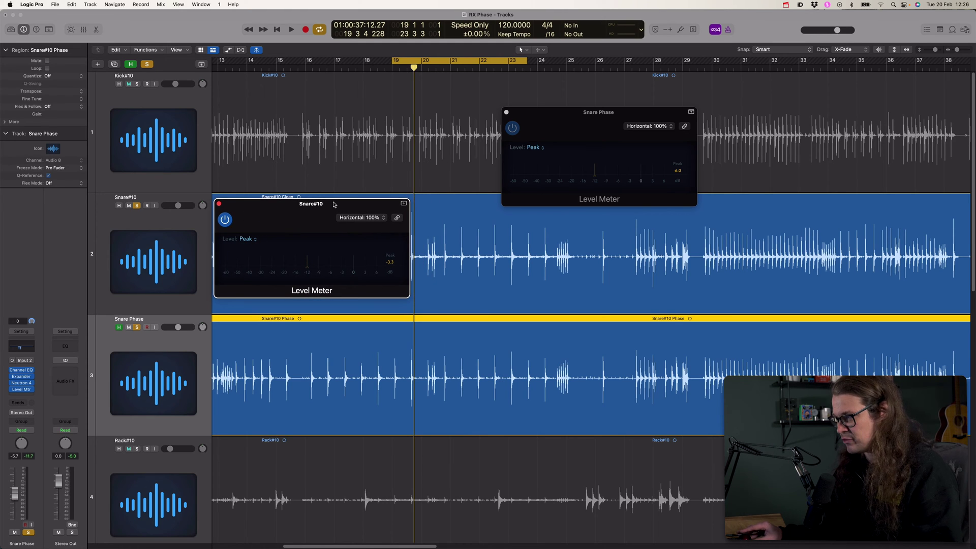
{"action": "left_click_drag", "start_coordinate": [596, 110], "coordinate": [526, 203]}
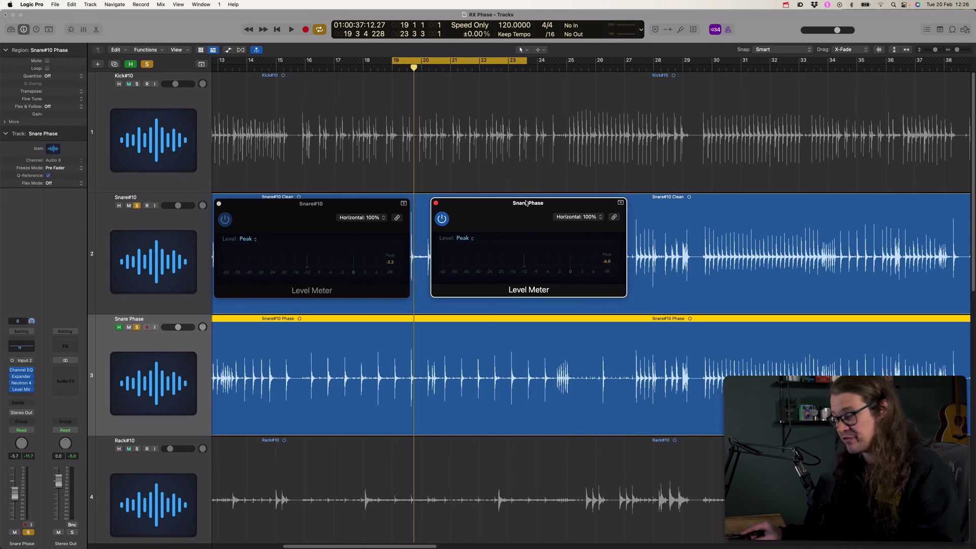
{"action": "left_click", "coordinate": [315, 206]}
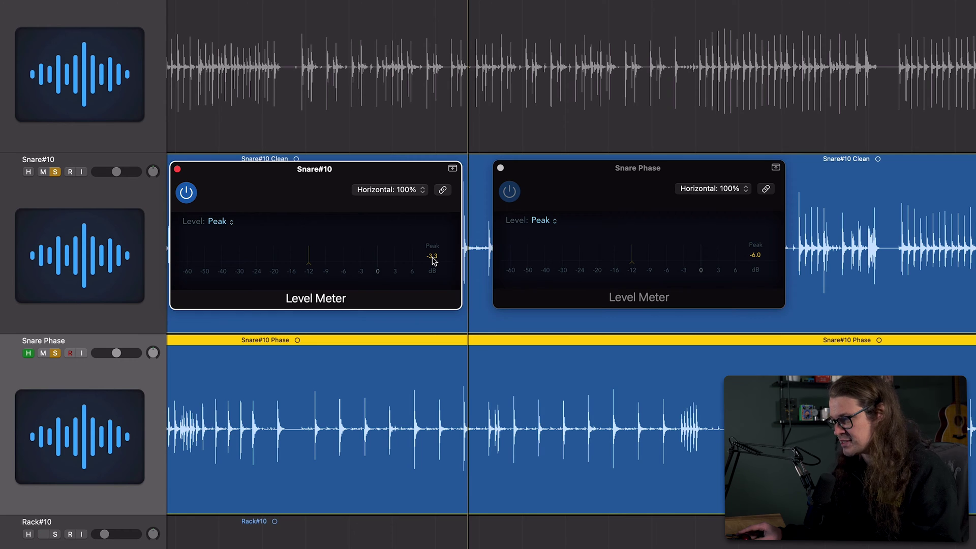
Step: Reset the Snare Phase peak readout and play both snares to measure their peaks
{"action": "left_click", "coordinate": [732, 209]}
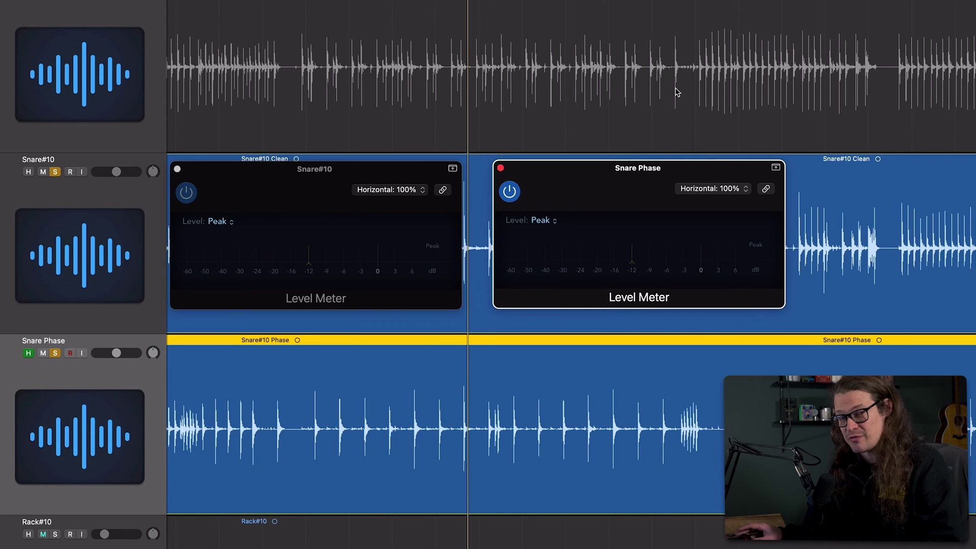
{"action": "key", "text": "space"}
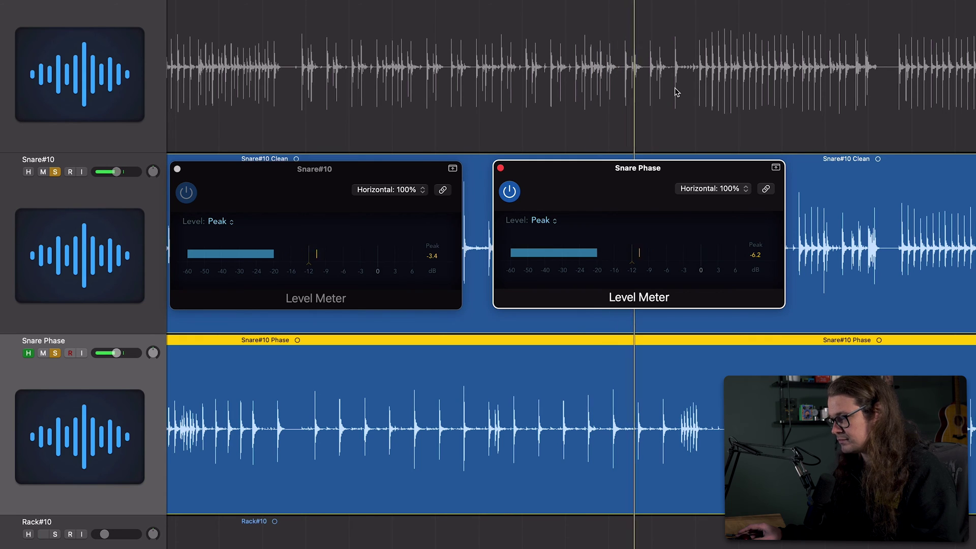
{"action": "key", "text": "space"}
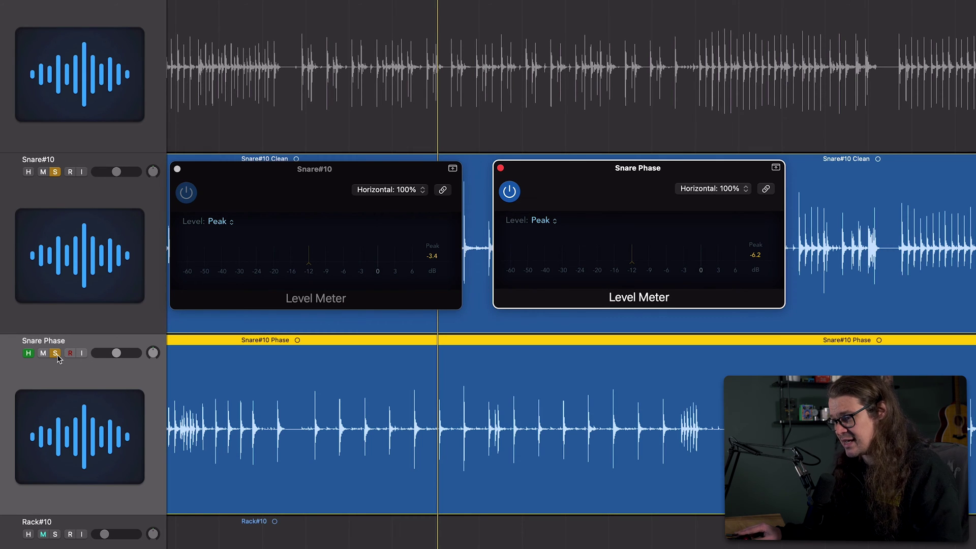
Step: Toggle solo between Snare#10 and Snare Phase during playback to compare -3.4 dB versus -6.2 dB peaks
{"action": "left_click", "coordinate": [55, 353]}
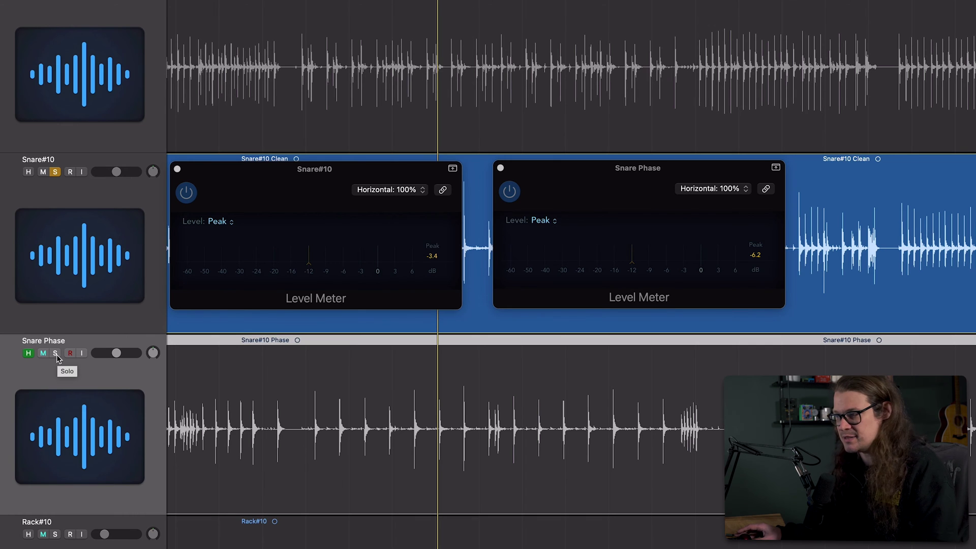
{"action": "key", "text": "space"}
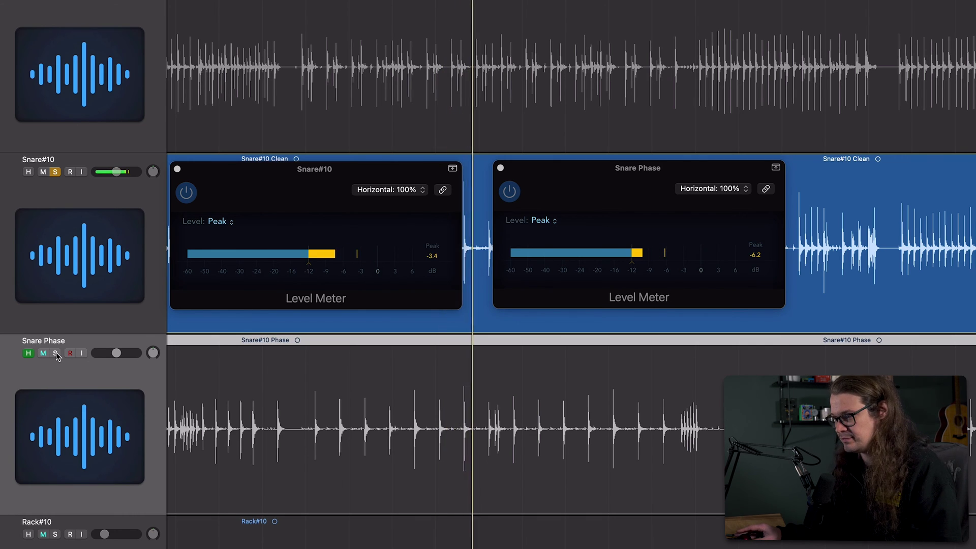
{"action": "left_click", "coordinate": [56, 353]}
{"action": "left_click", "coordinate": [56, 172]}
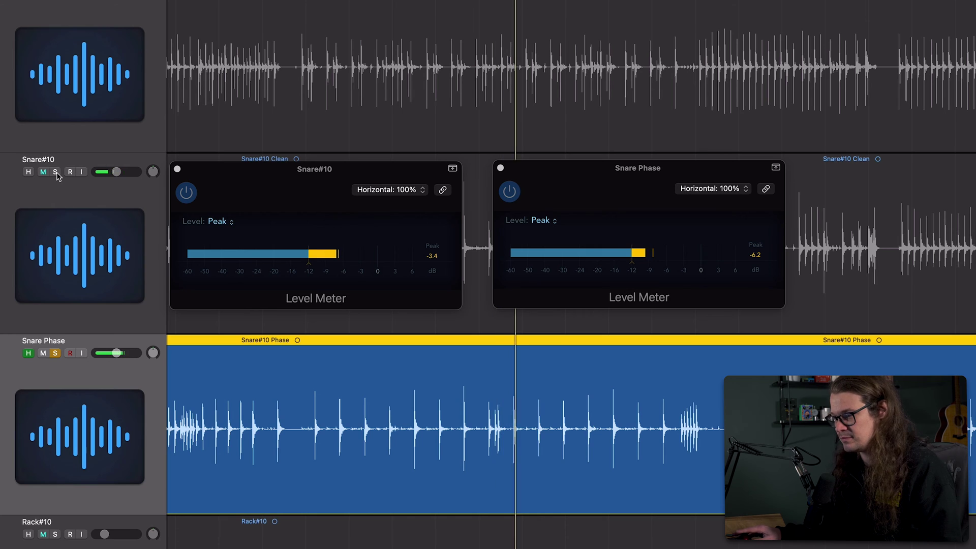
{"action": "left_click", "coordinate": [56, 172]}
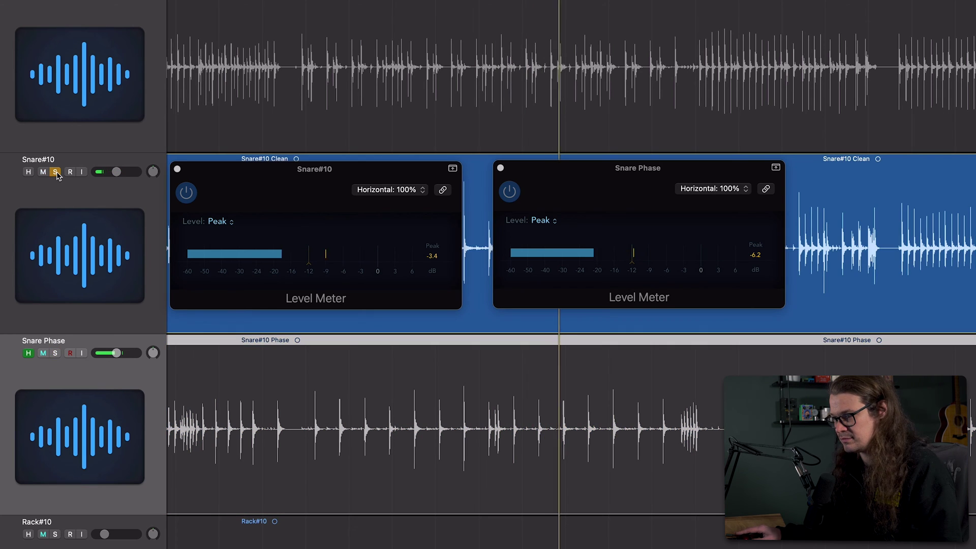
{"action": "left_click", "coordinate": [56, 353]}
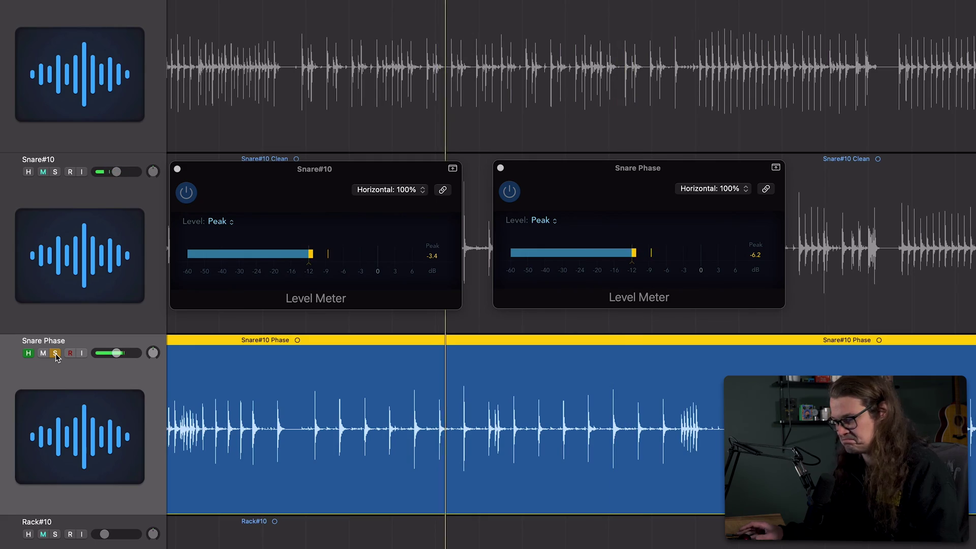